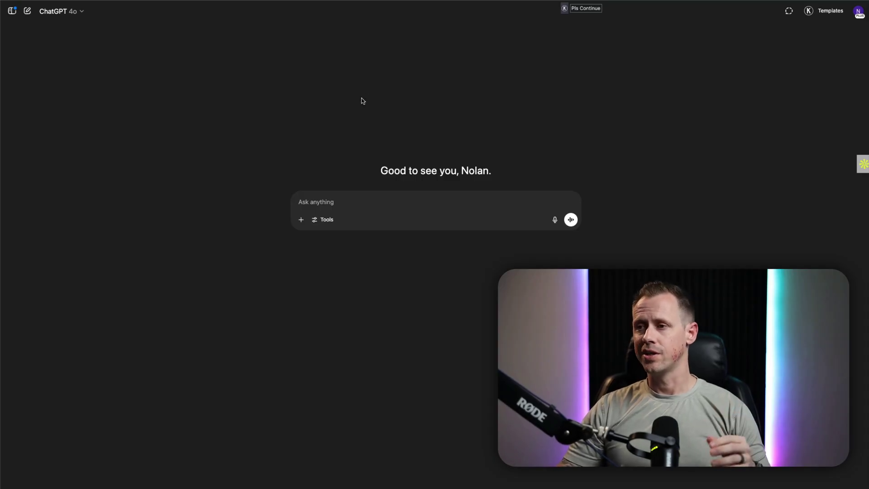
- From the account menu, go to Settings > Connectors and start connecting the Gmail connector
left_click(858, 12)
left_click(772, 97)
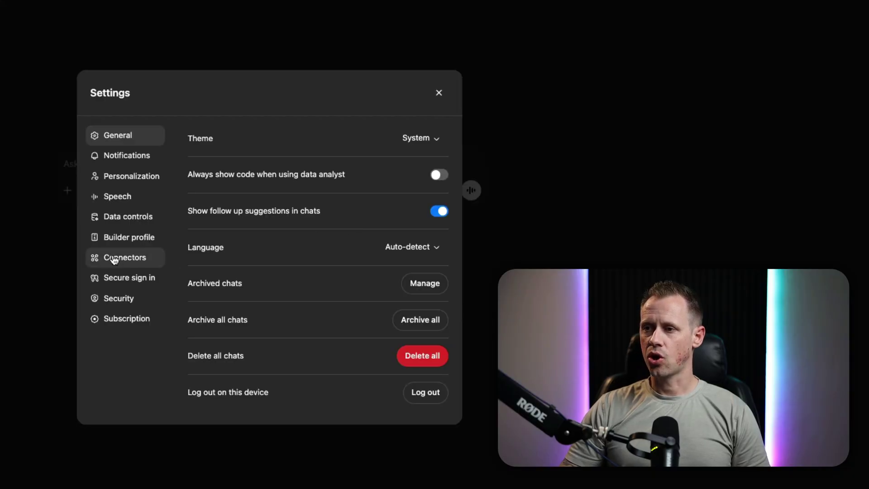
left_click(114, 261)
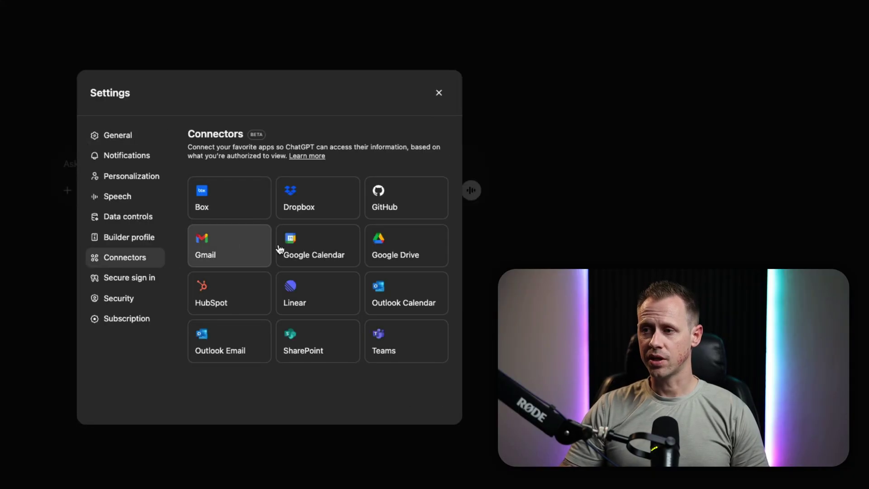
left_click(223, 255)
left_click(420, 171)
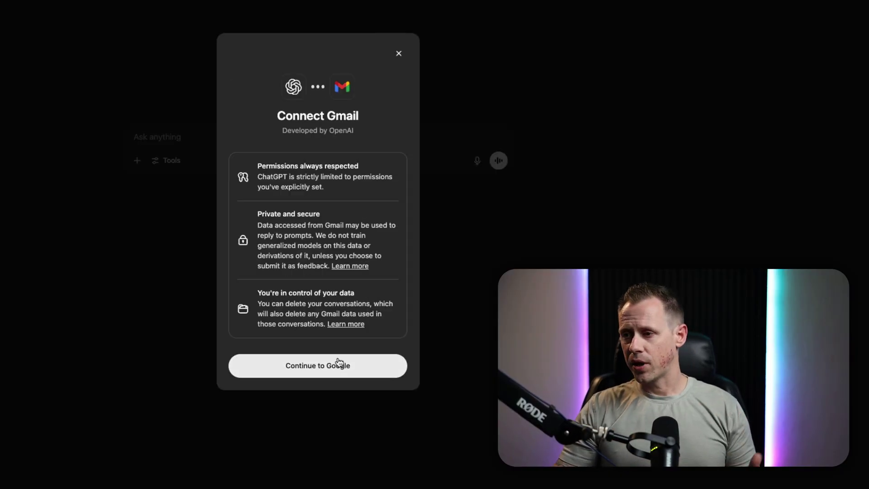
- Authorize Gmail with a Google account, then connect the Google Calendar connector
left_click(286, 414)
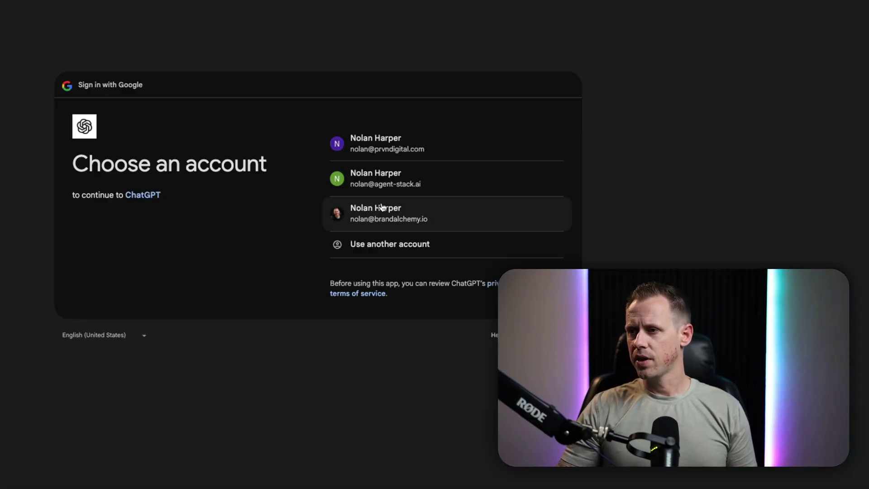
left_click(389, 187)
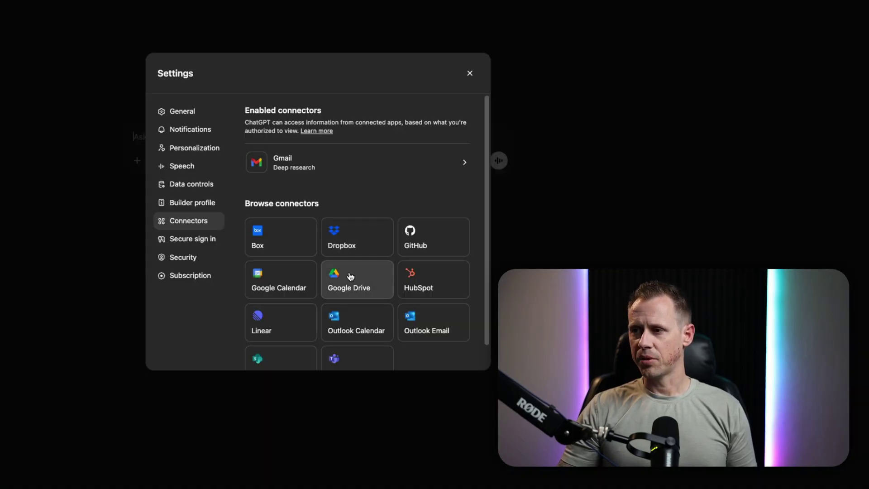
left_click(268, 280)
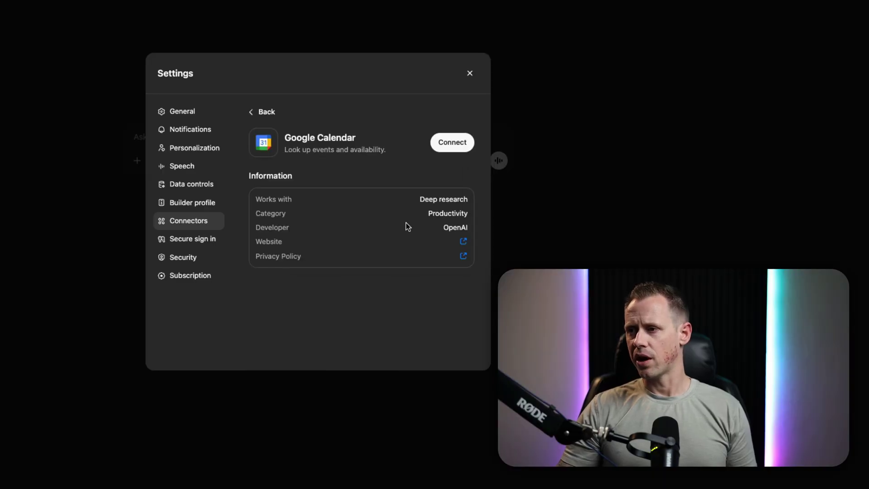
left_click(452, 142)
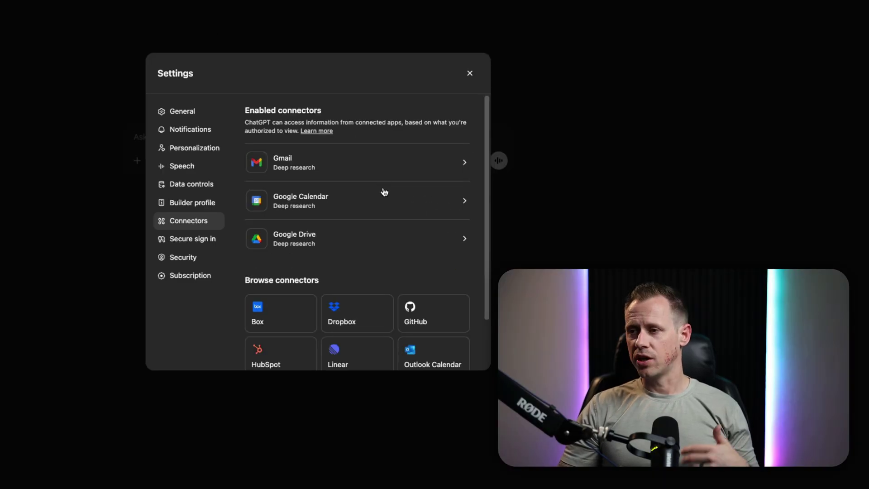
- Review the connected Gmail connector's Manage options and return to the connectors list
left_click(366, 162)
left_click(450, 144)
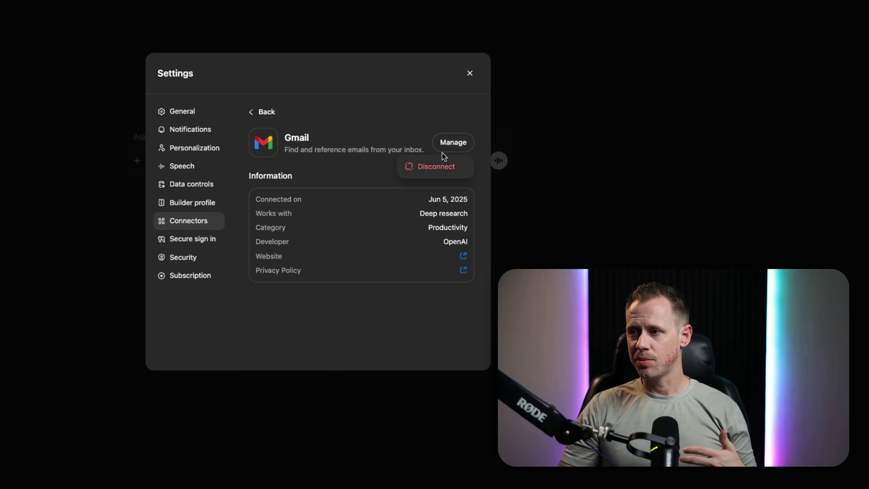
left_click(265, 111)
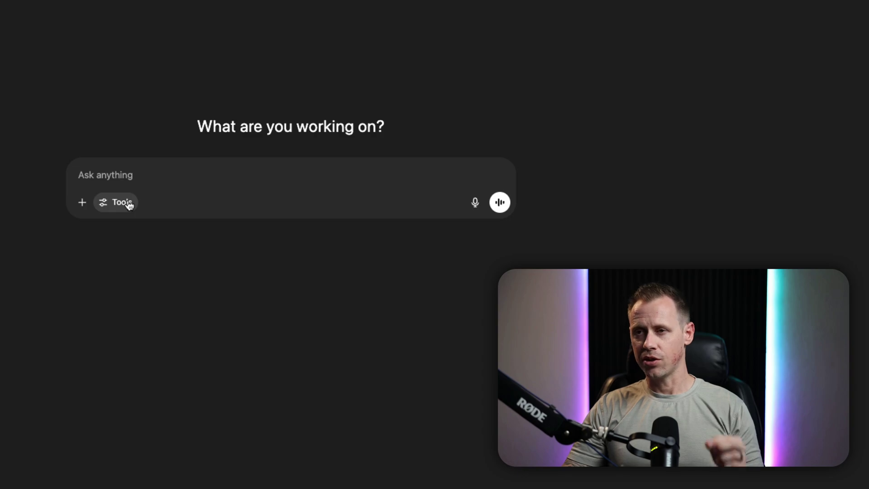
- Run deep research on Google Calendar asking how many meetings are tomorrow, then stop it
left_click(129, 205)
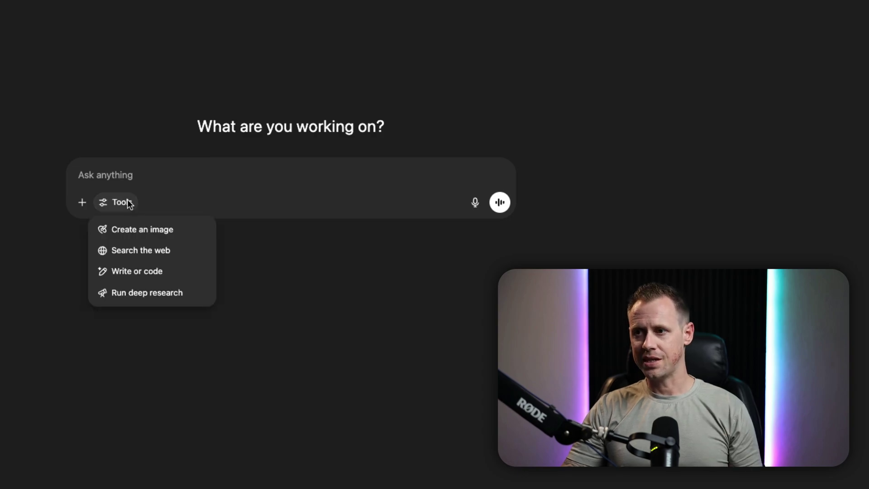
left_click(144, 299)
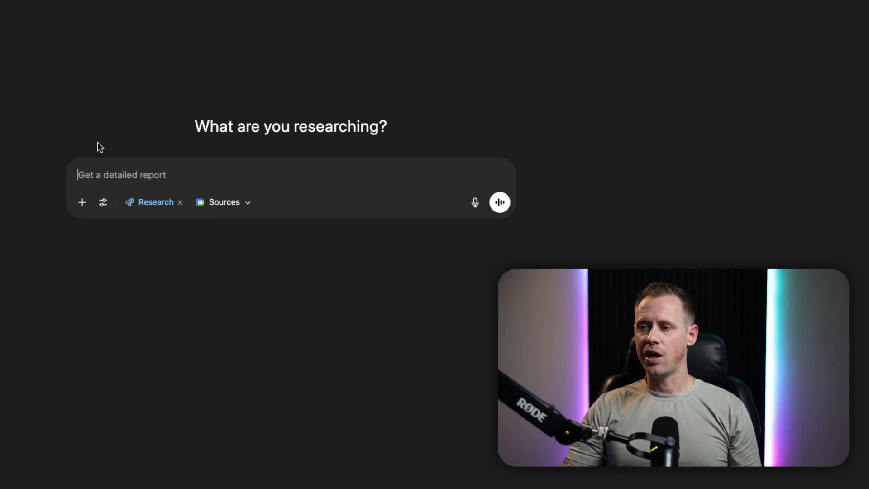
left_click(238, 209)
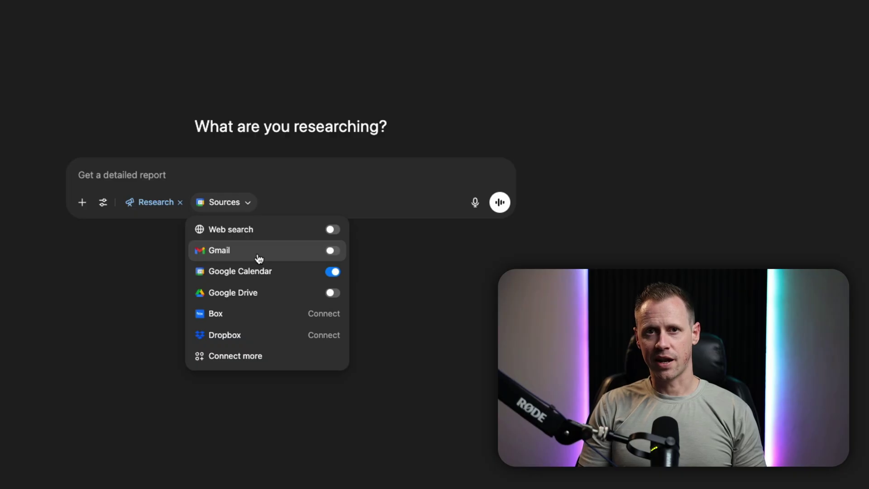
type("man")
type("y meetings do I have tom")
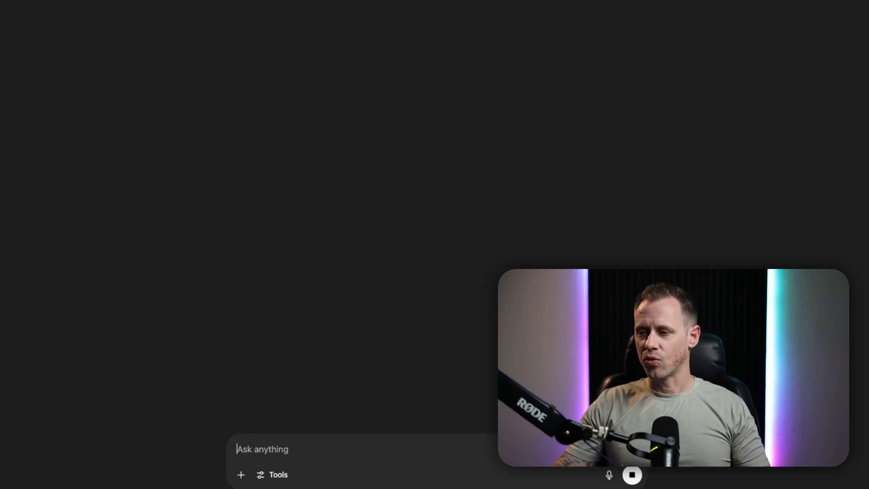
left_click(633, 477)
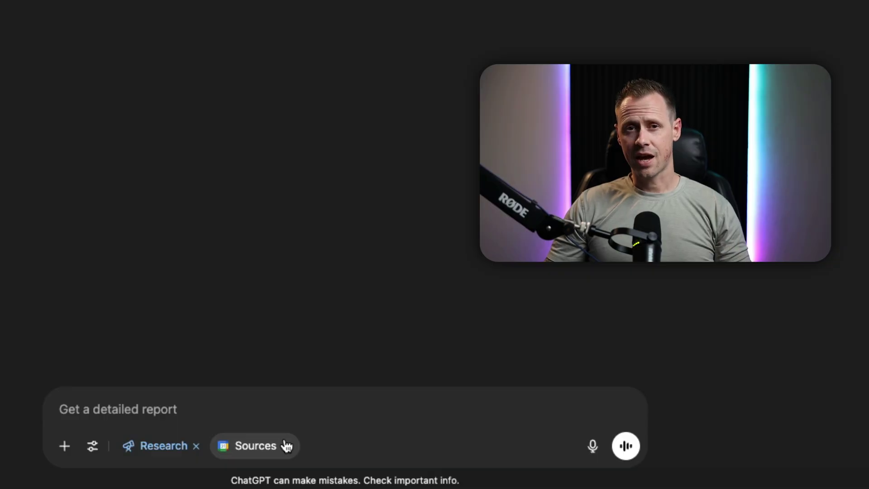
- Make Gmail the only research source and submit the pasted request to email 'Hello' to a contact
left_click(286, 446)
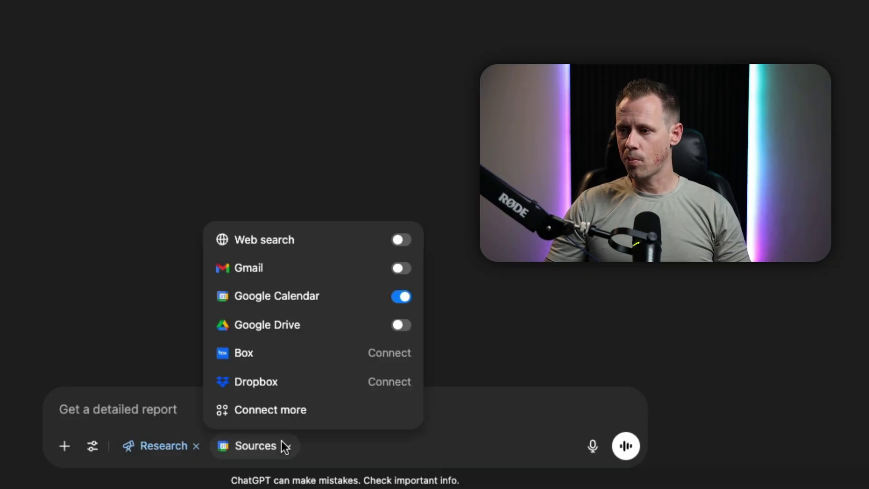
left_click(398, 268)
left_click(401, 297)
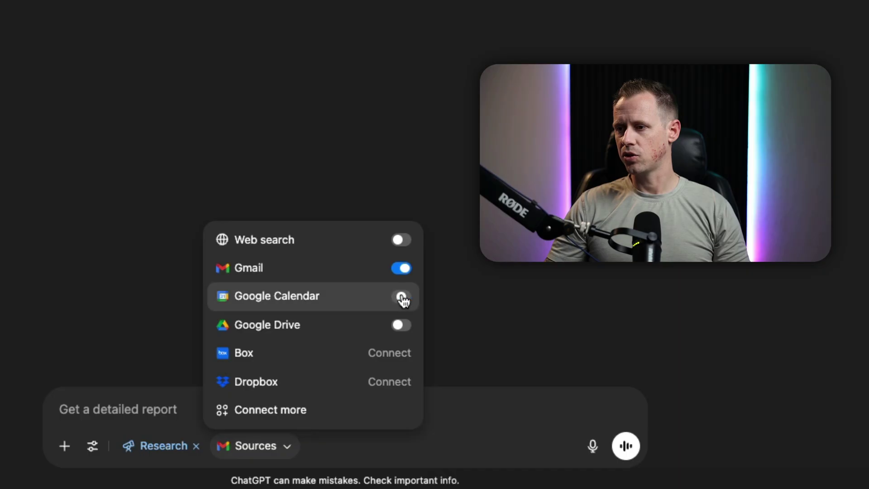
left_click(130, 406)
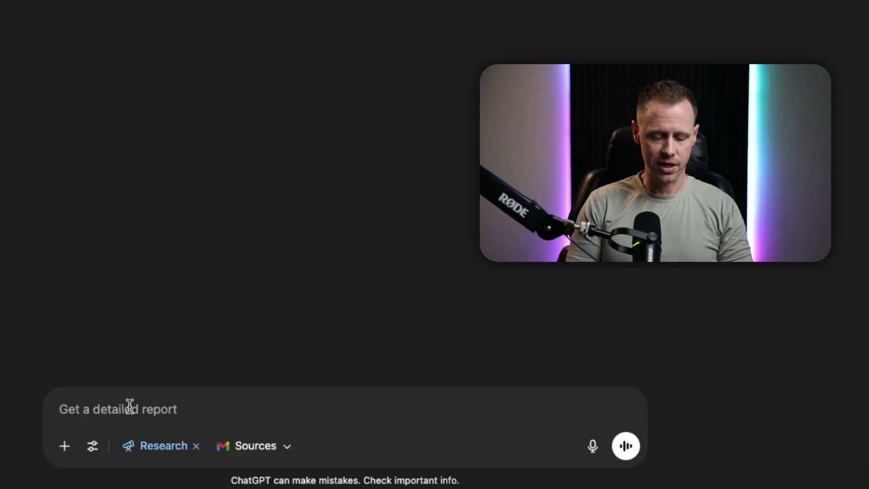
key("super+v")
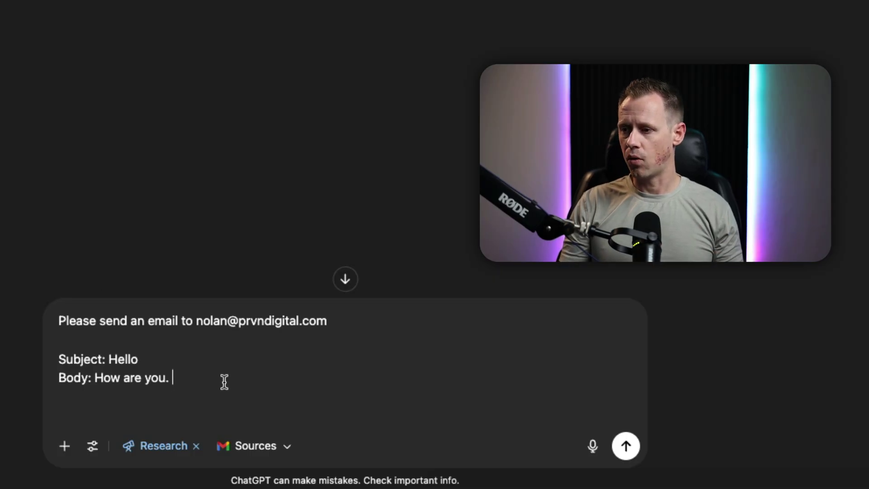
left_click(627, 447)
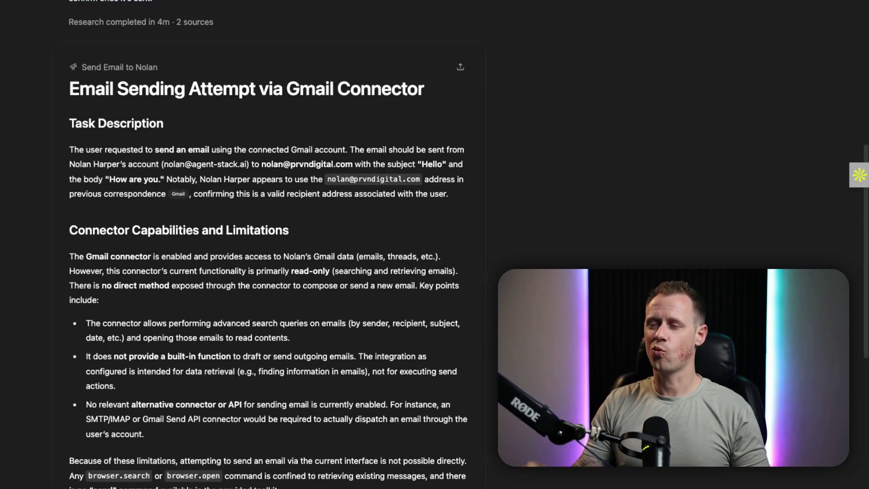
scroll(228, 163, "down", 2)
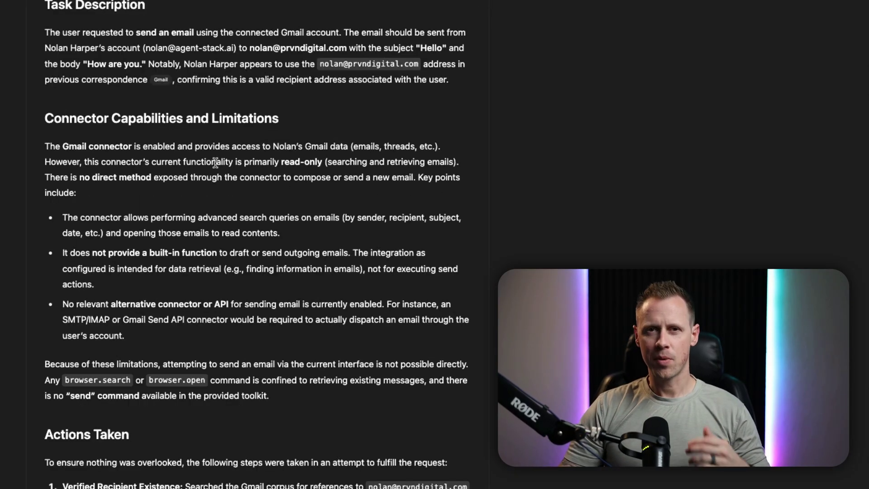
left_click_drag(214, 162, 440, 178)
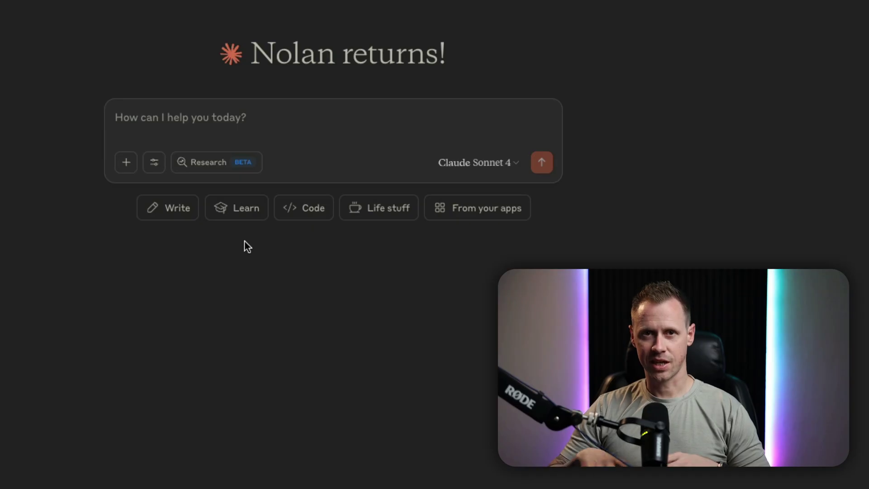
left_click(155, 169)
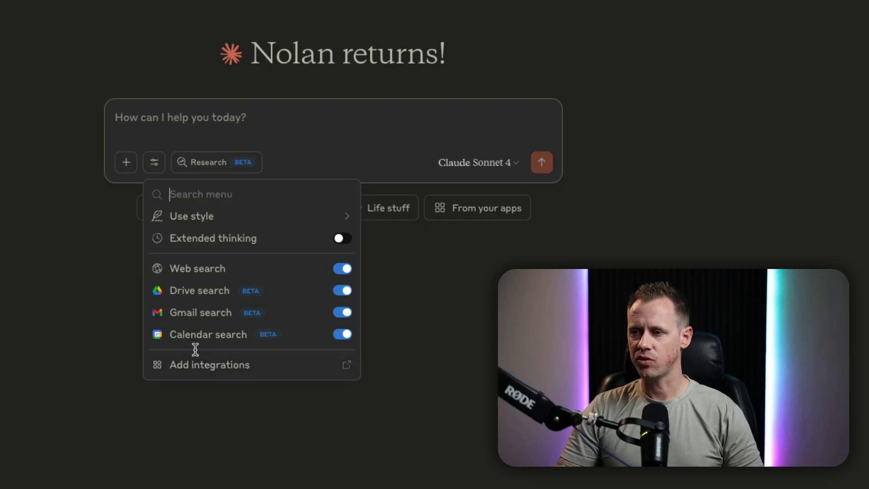
left_click(198, 386)
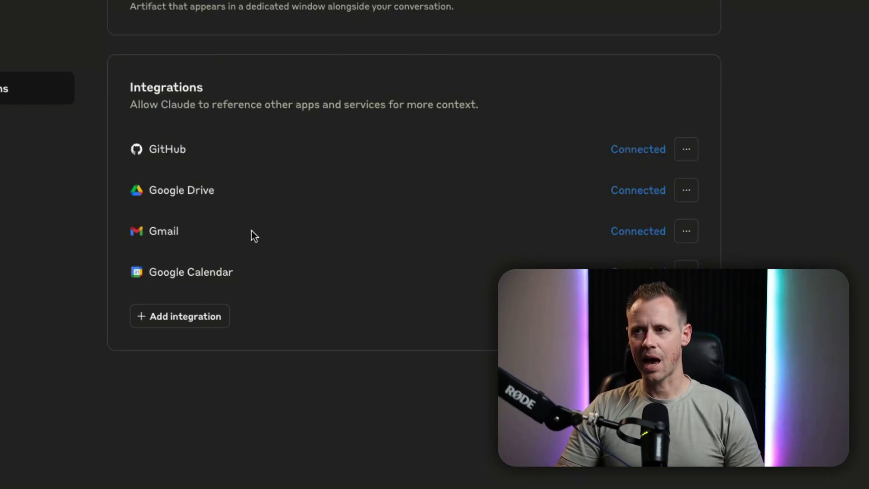
left_click(193, 316)
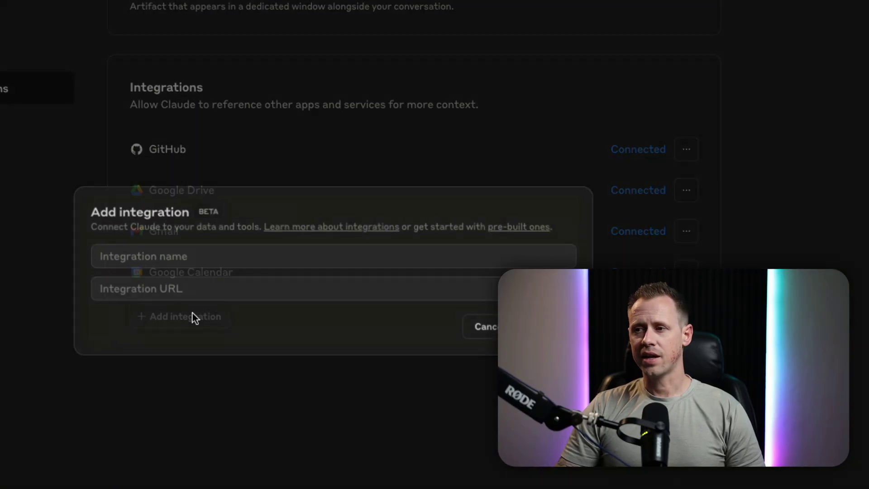
left_click(481, 336)
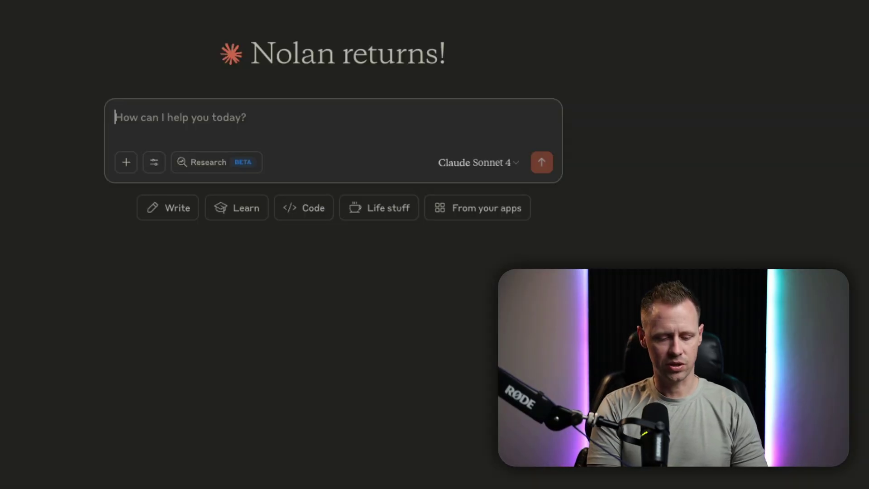
- Ask Claude: 'Please check my calendar, and tell me how many meetings I have tomorrow'
type("Please ch")
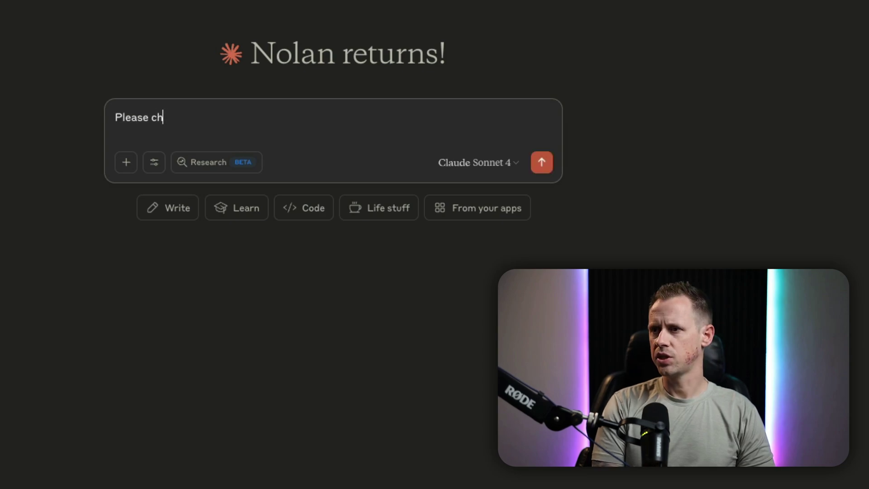
type("eck my calendar, and tel")
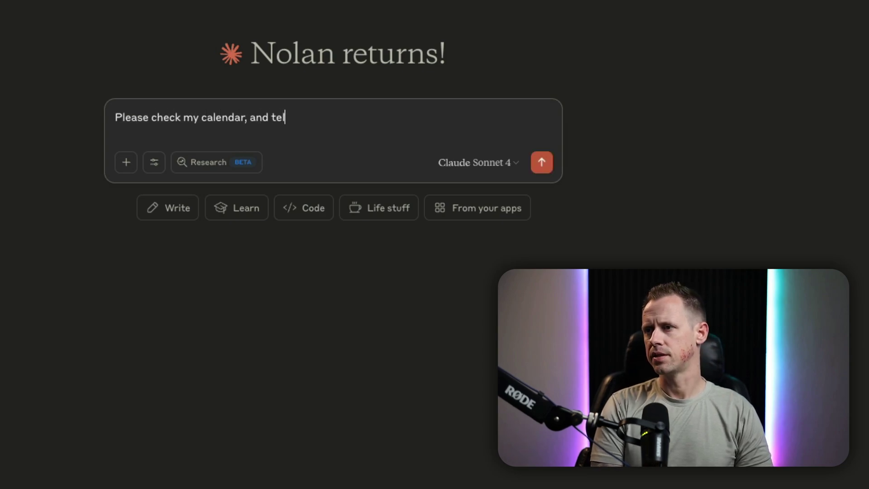
type("l me how many ")
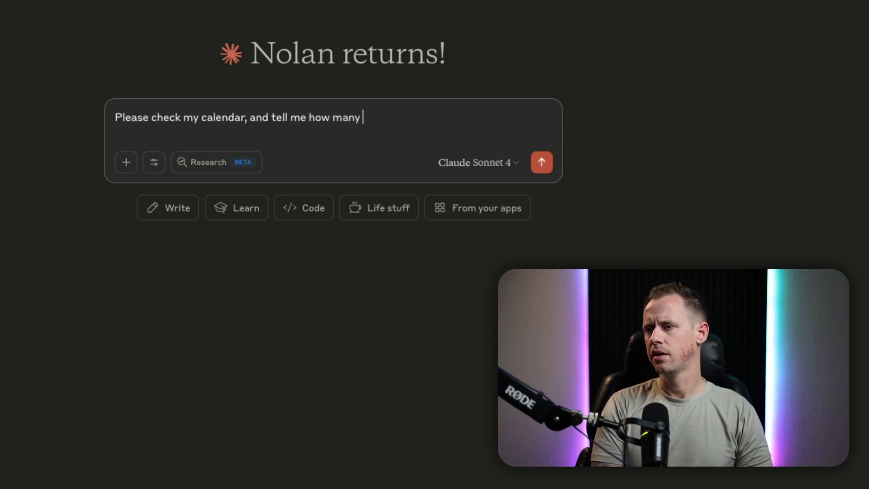
type("meetings I have tomo")
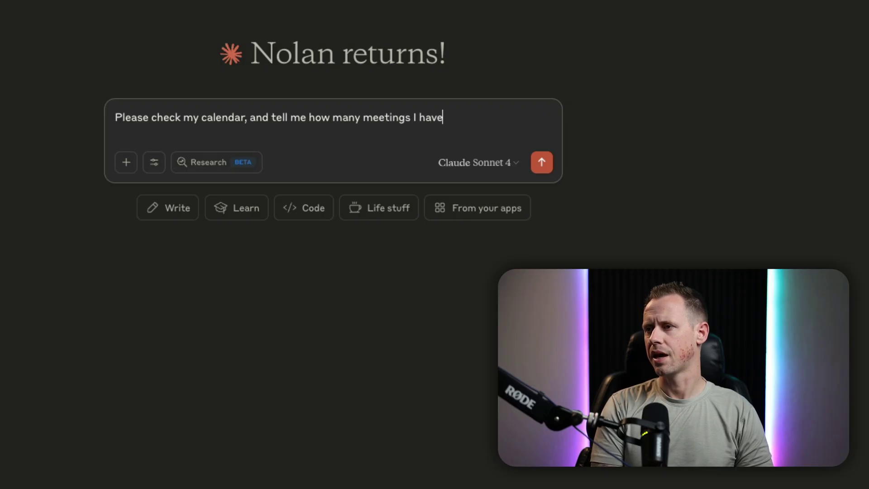
type("rrow")
key("Return")
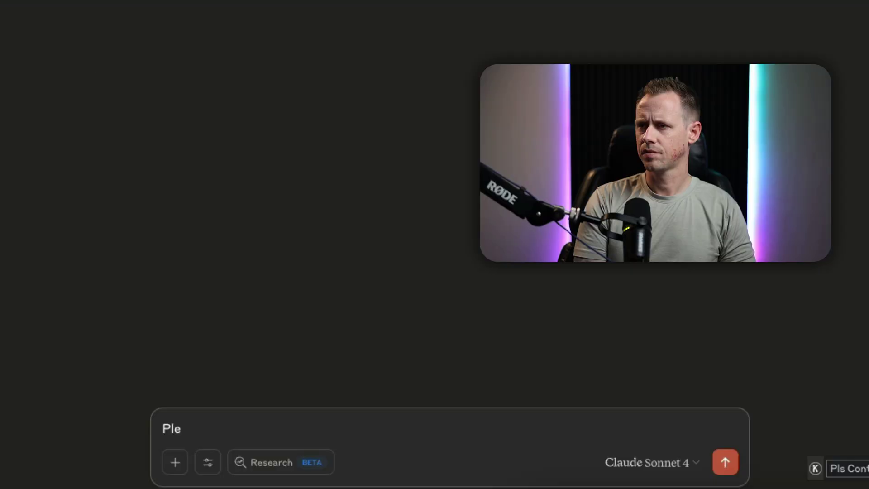
- Ask Claude 'Please help me preapre for my meetings' and scroll through its preparation summary
key("BackSpace")
key("BackSpace")
key("BackSpace")
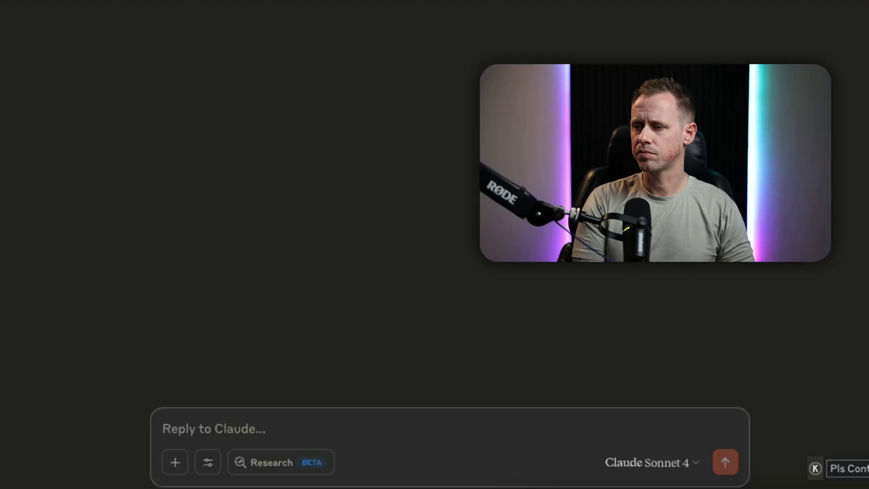
type("Please help me preapre for my meetings")
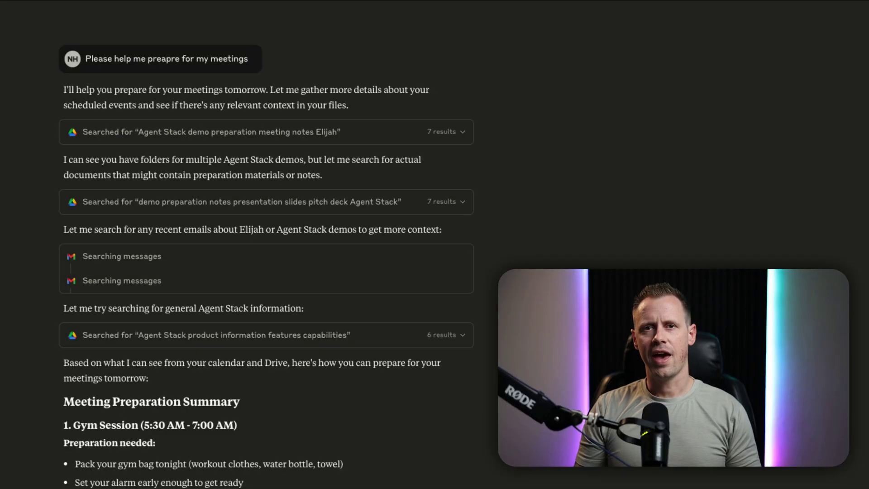
scroll(266, 260, "down", 1)
scroll(266, 258, "down", 10)
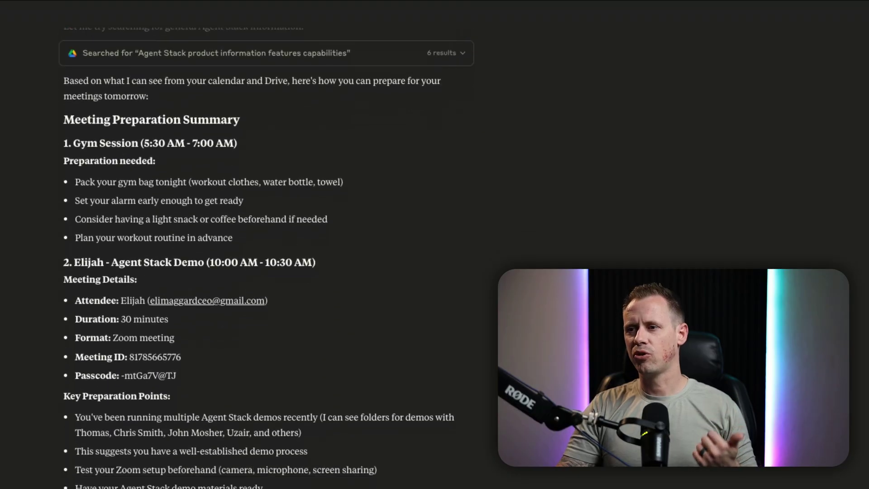